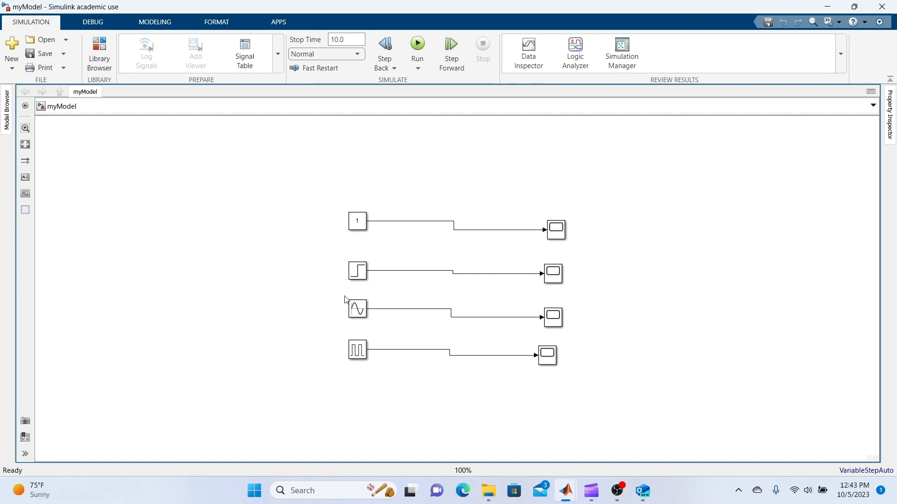
- Delete the Constant, Step, Sine Wave and Pulse Generator source blocks, leaving the four scopes and their signal lines
left_click(357, 304)
left_click_drag(314, 197, 363, 356)
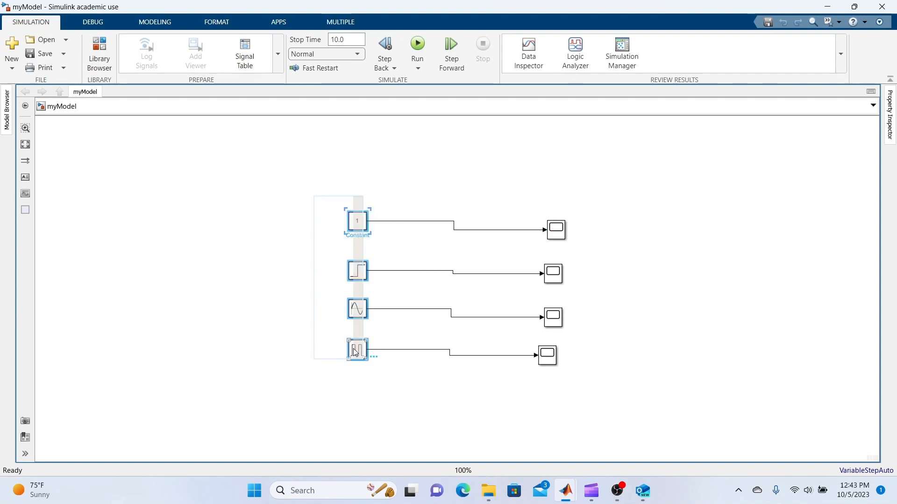
right_click(362, 357)
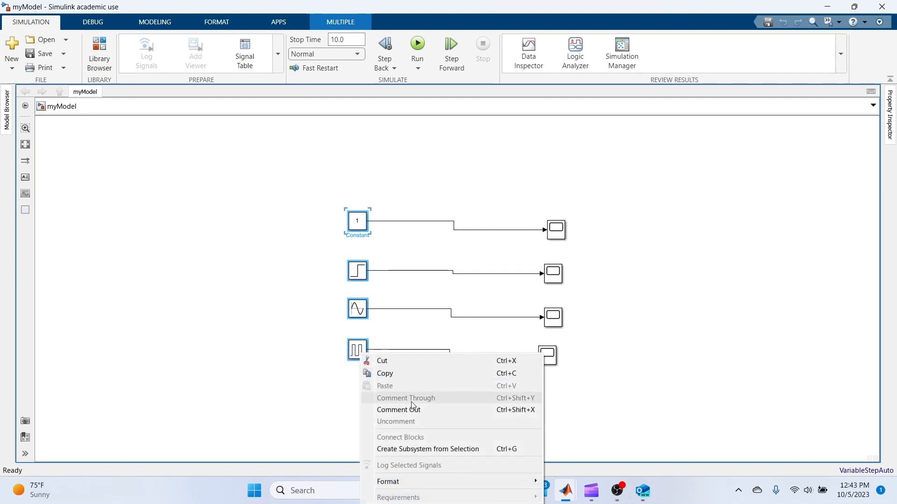
left_click(402, 374)
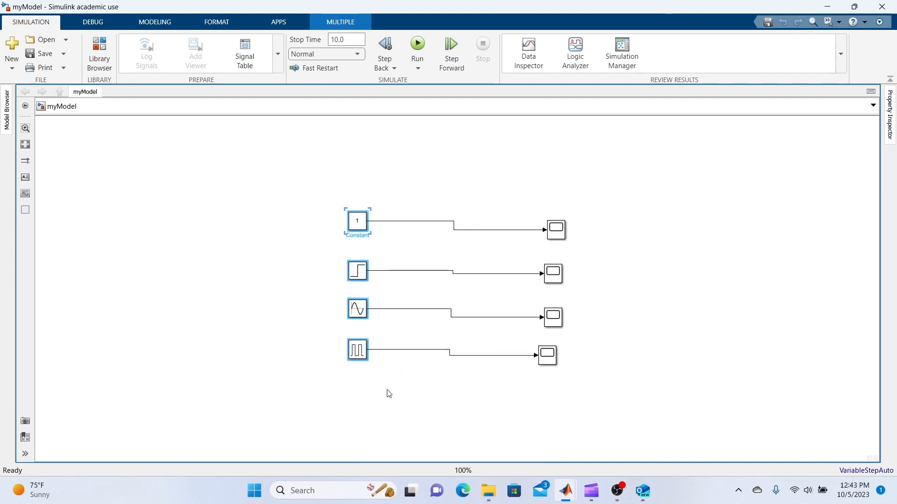
key("Delete")
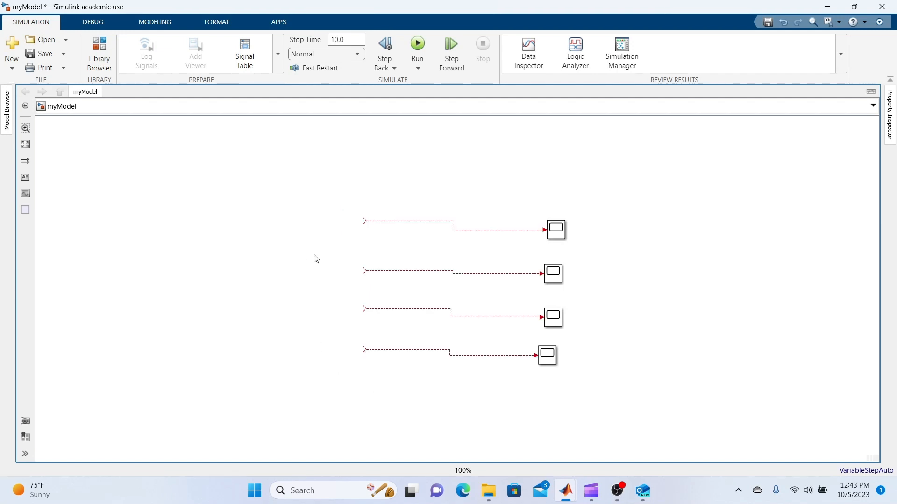
- Add a Simulink Constant block and attach it to the open end of the topmost scope's signal line
double_click(272, 239)
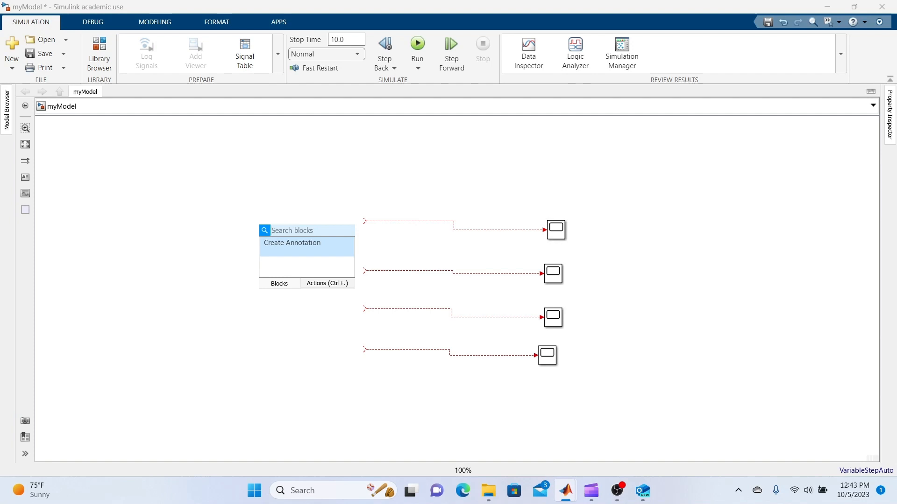
type("constant")
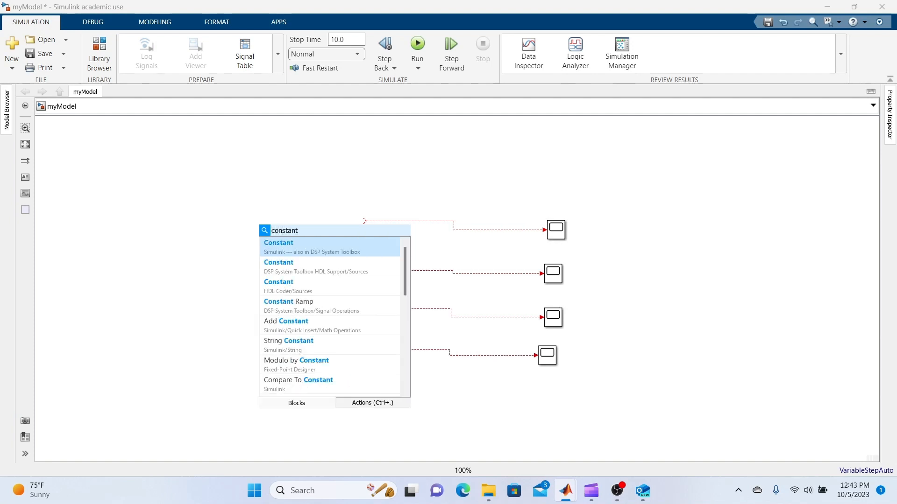
left_click(309, 243)
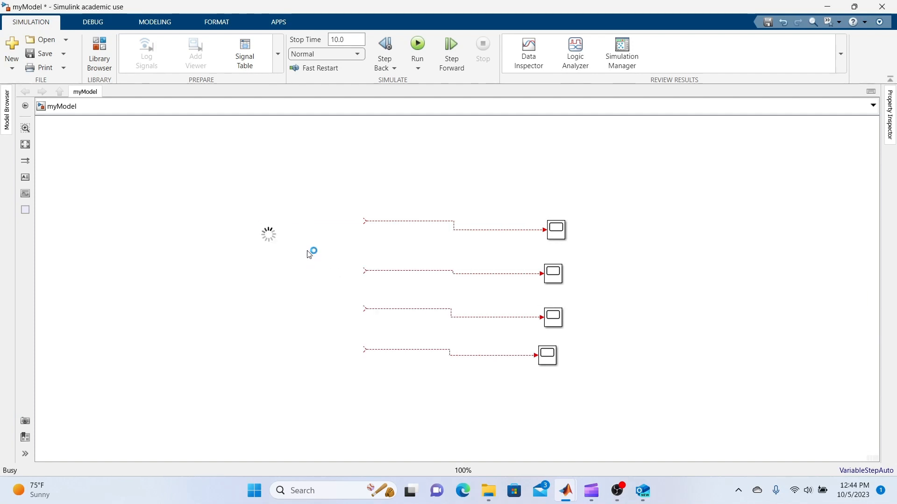
left_click_drag(268, 235, 358, 227)
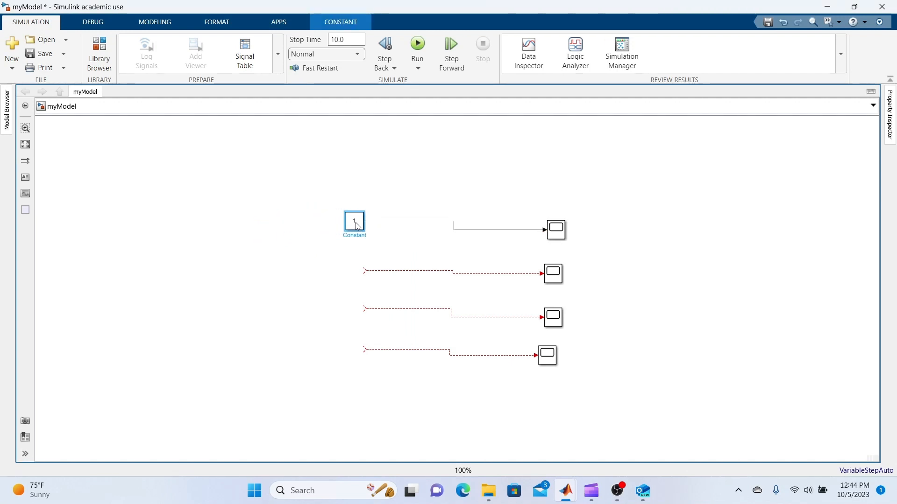
- Set the Constant block's value to 100 and move its scope so the connecting line runs straight
double_click(358, 227)
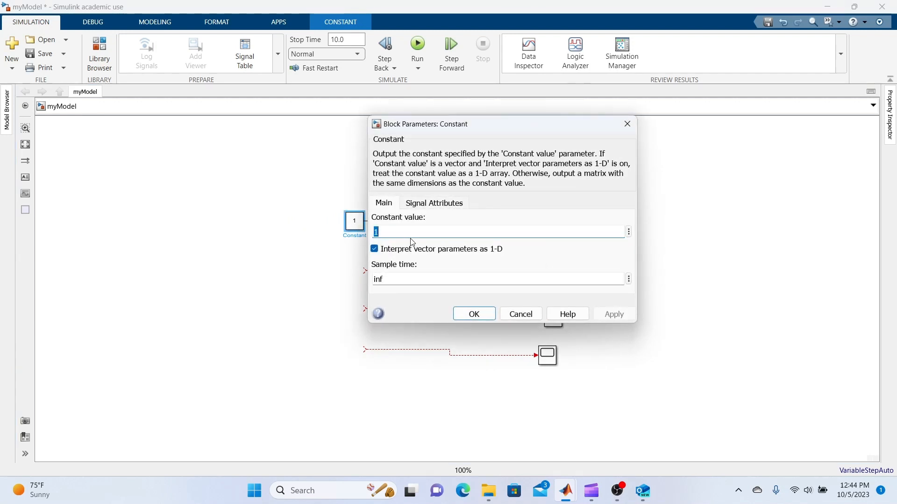
type("1")
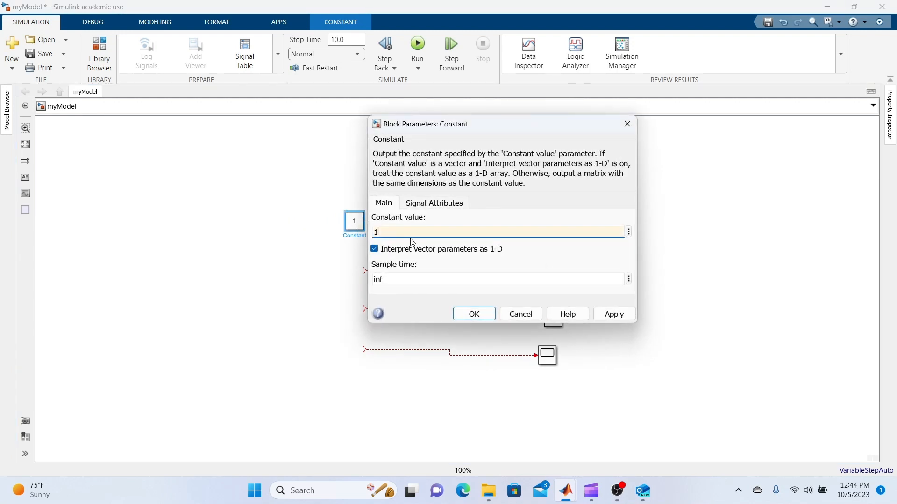
type("00")
left_click(605, 314)
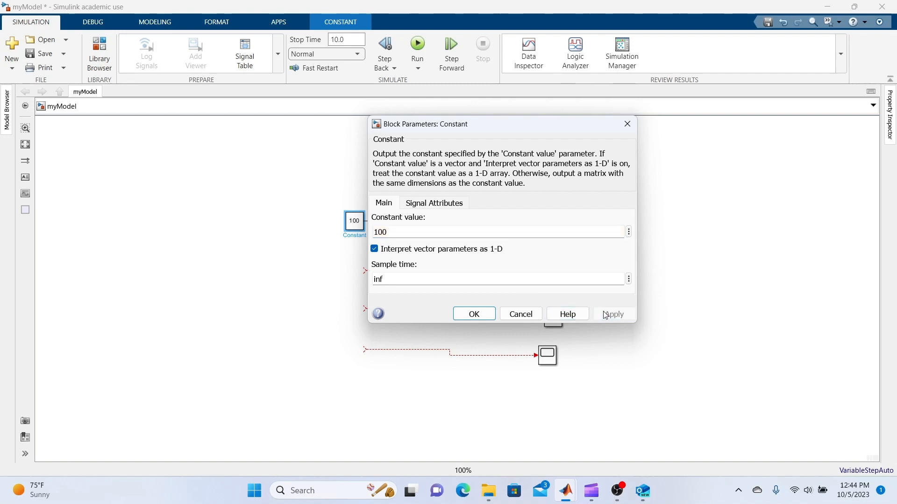
left_click(474, 314)
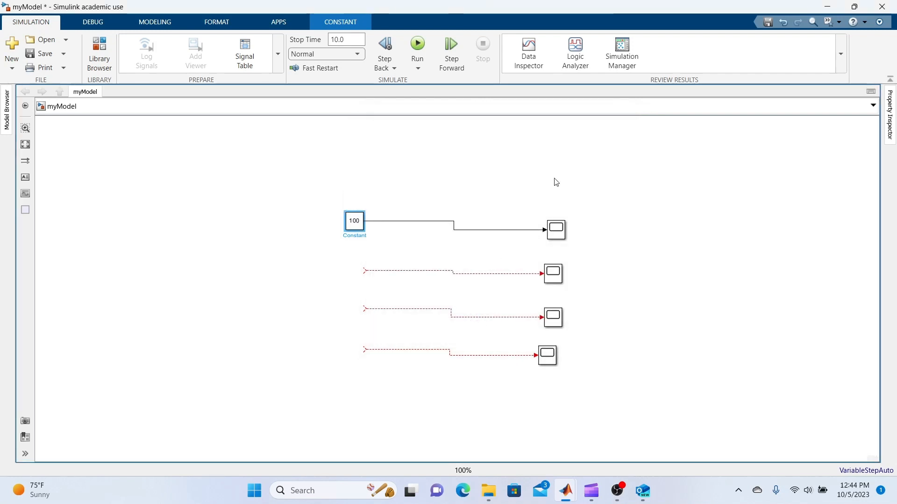
left_click_drag(561, 239, 564, 230)
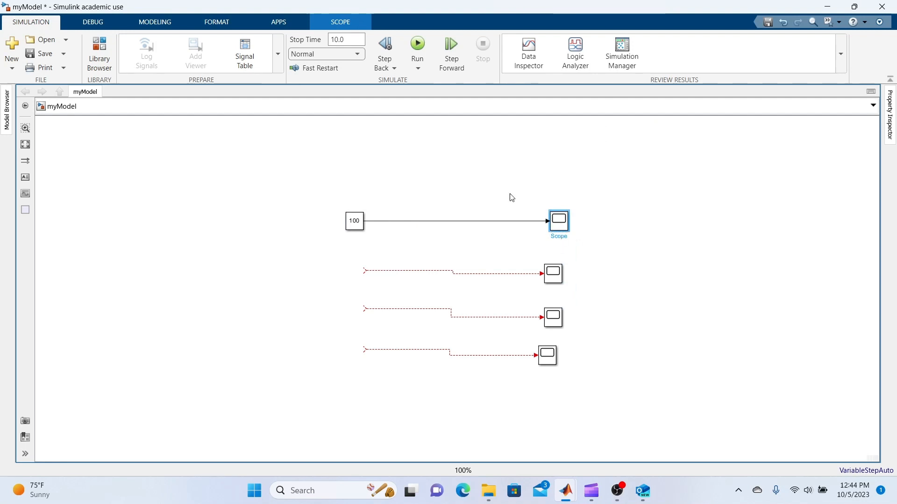
- Run the simulation and view the Constant signal in the topmost scope
left_click(419, 46)
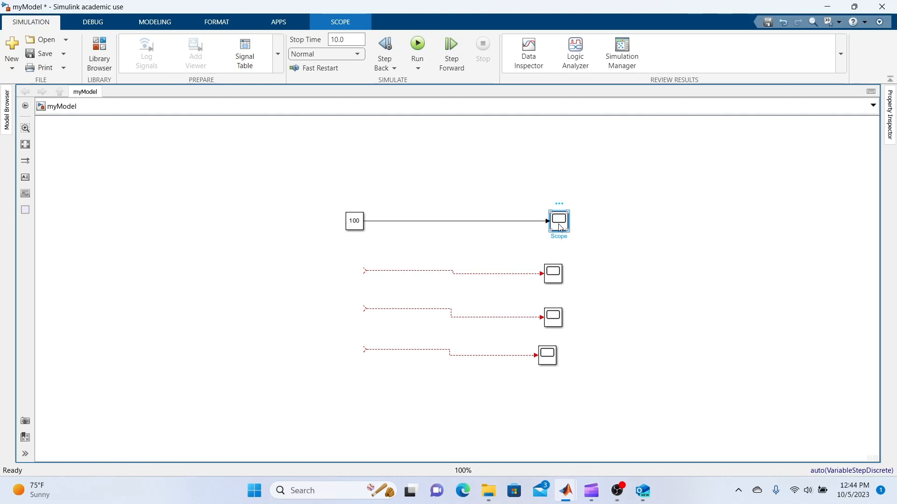
double_click(559, 221)
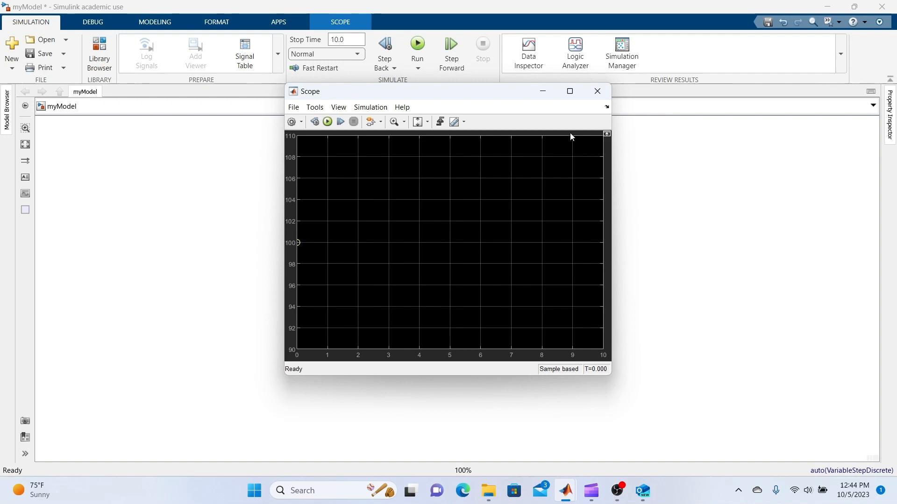
left_click(597, 91)
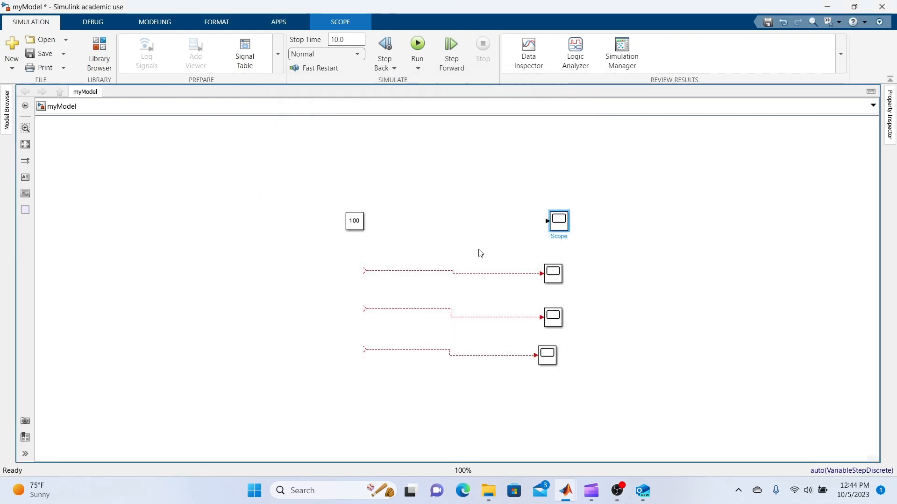
- Add a Step block from Simulink/Sources and attach it to the second scope's open signal line
double_click(307, 275)
type("step")
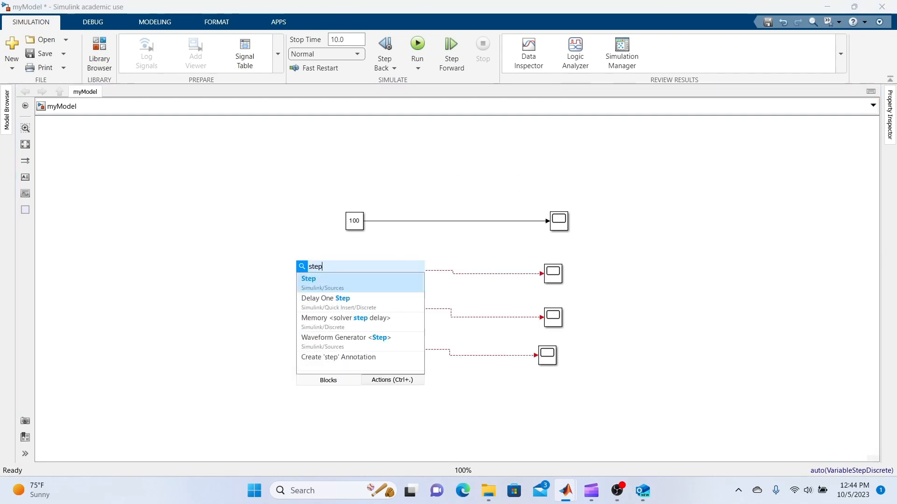
left_click(349, 281)
left_click_drag(307, 275, 355, 274)
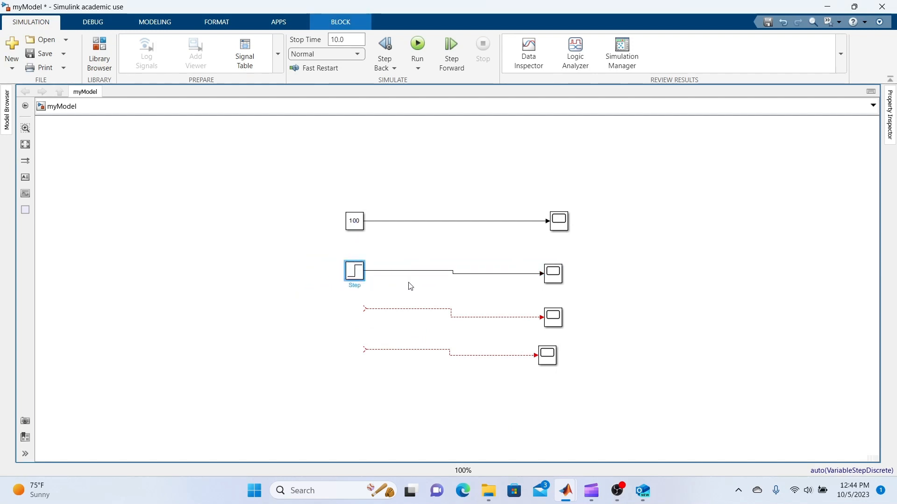
- Set the Step block's step time to 2 and its final value to 10
double_click(356, 276)
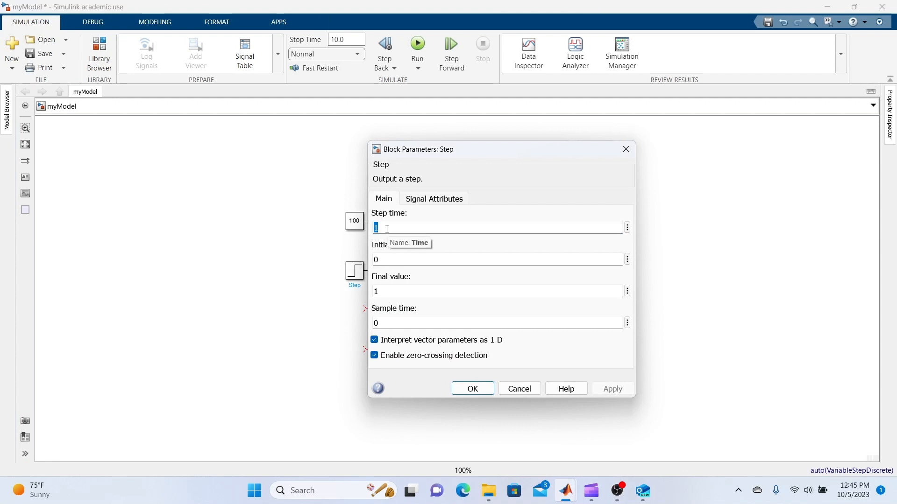
left_click(387, 229)
double_click(387, 229)
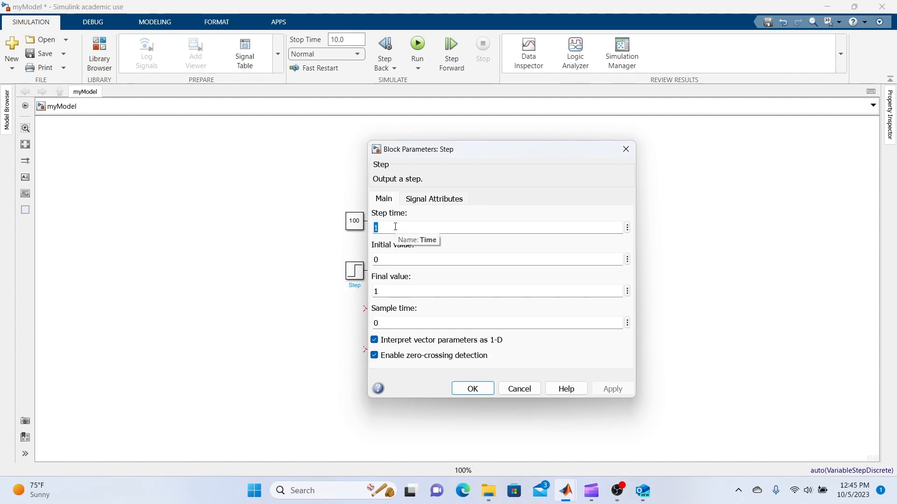
type("2")
double_click(400, 257)
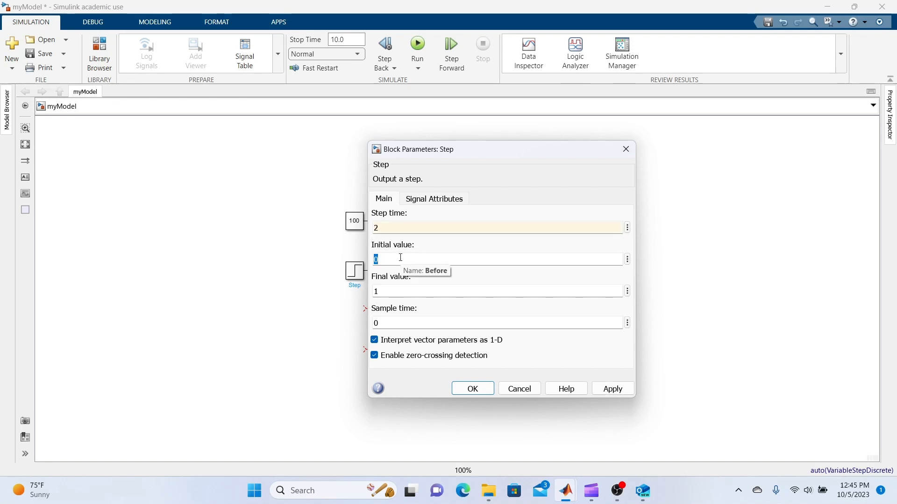
double_click(391, 292)
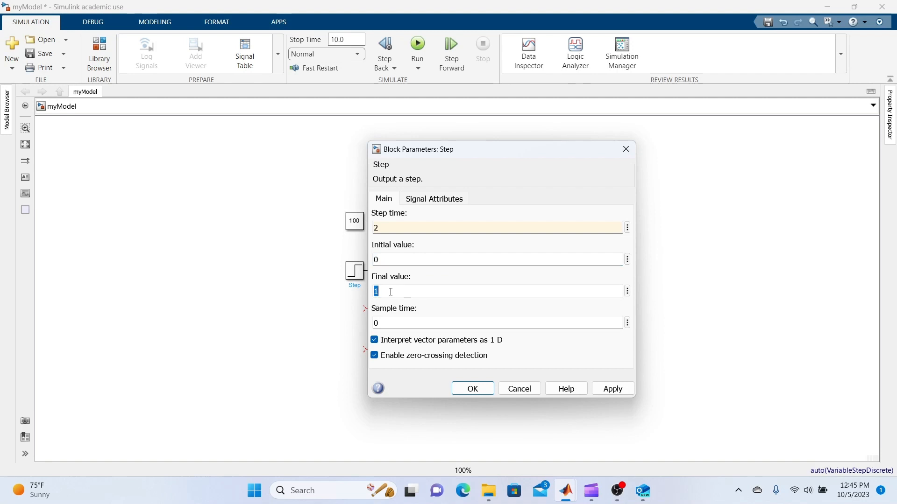
type("10")
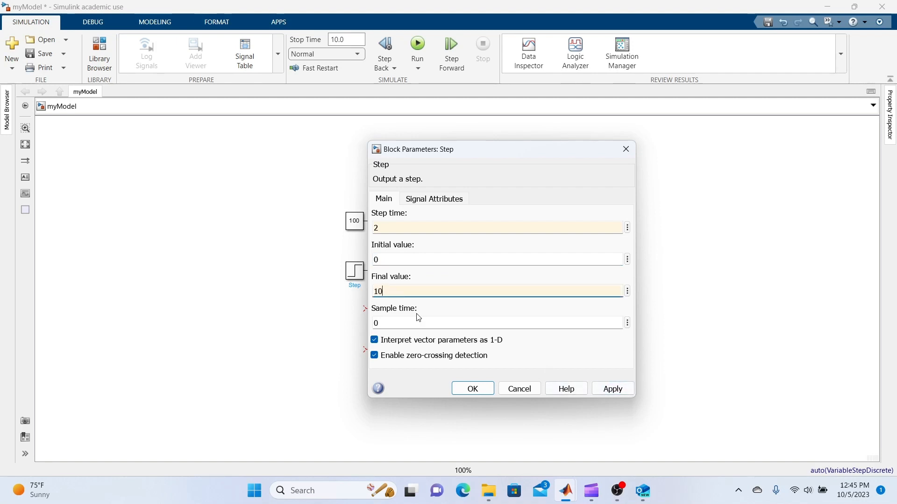
left_click(608, 394)
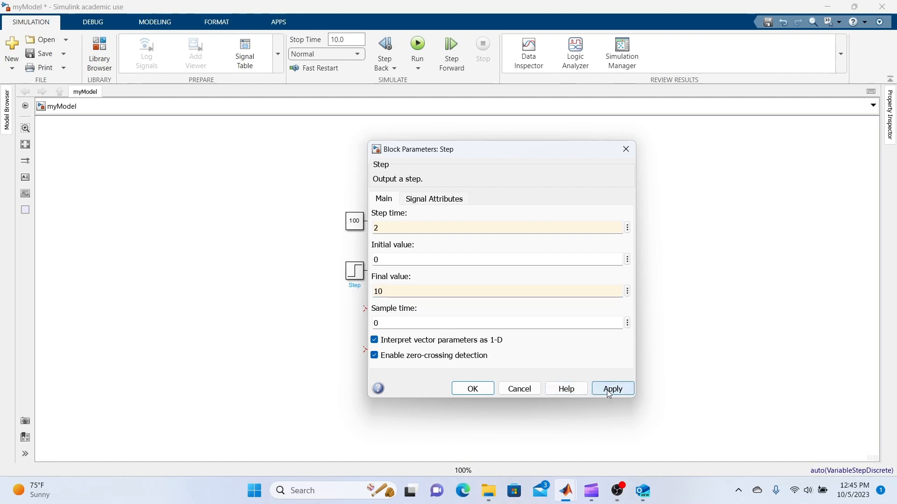
left_click(477, 389)
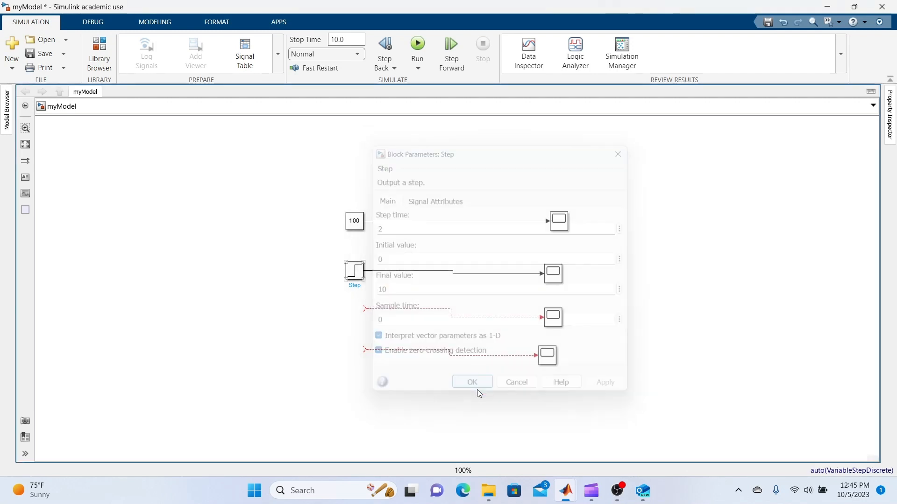
- Run the simulation again and view the step signal in the second scope
left_click(418, 43)
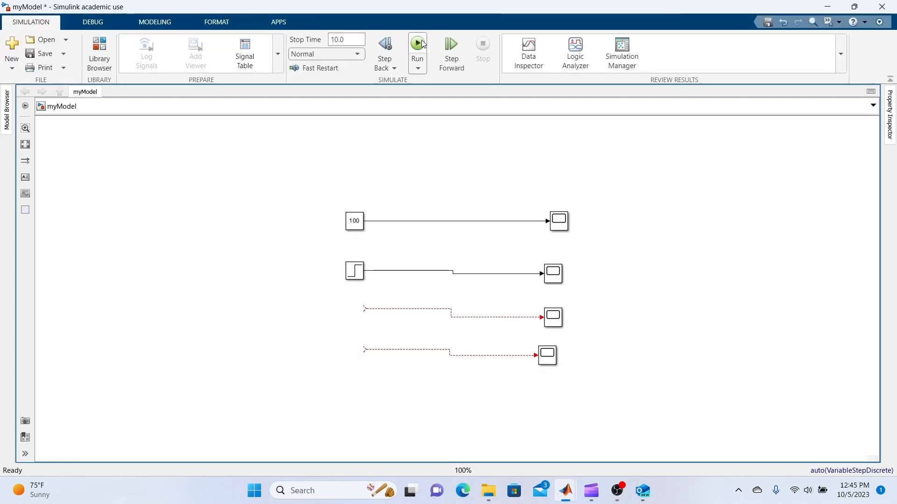
left_click(554, 280)
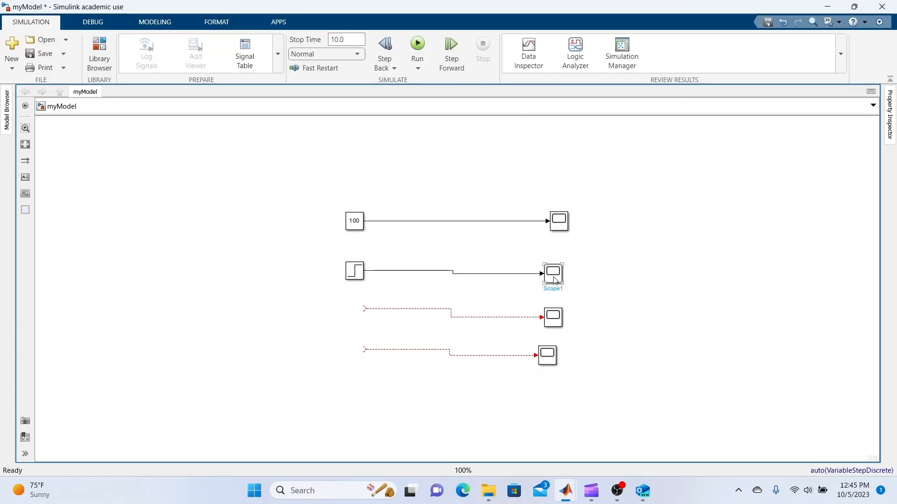
double_click(554, 278)
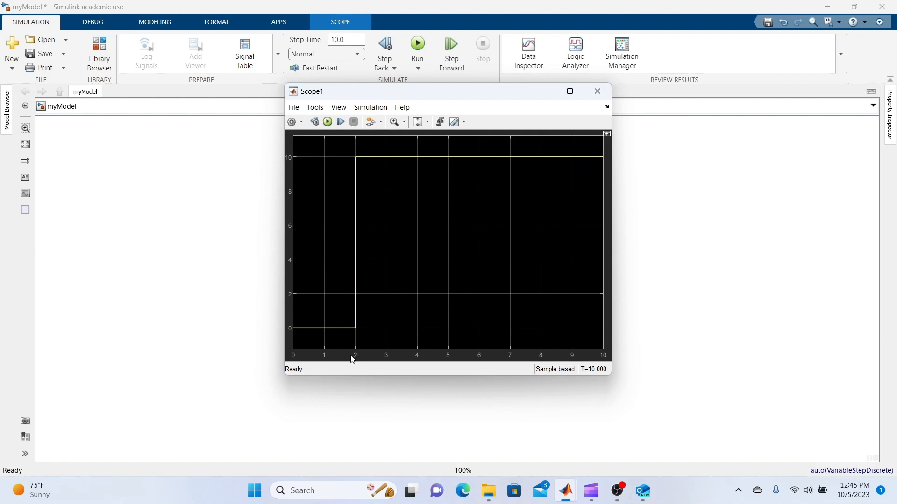
left_click(591, 92)
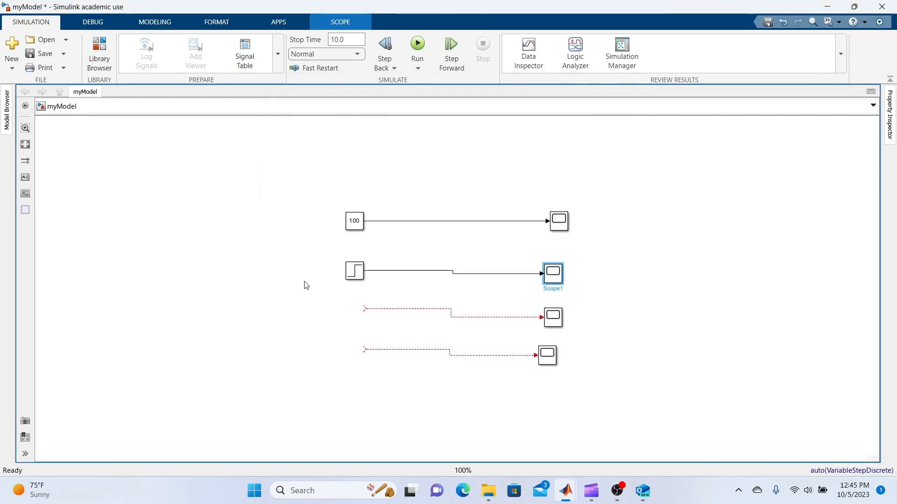
- Add a Sine Wave block from Simulink/Sources and attach it to the third scope's open signal line
double_click(266, 279)
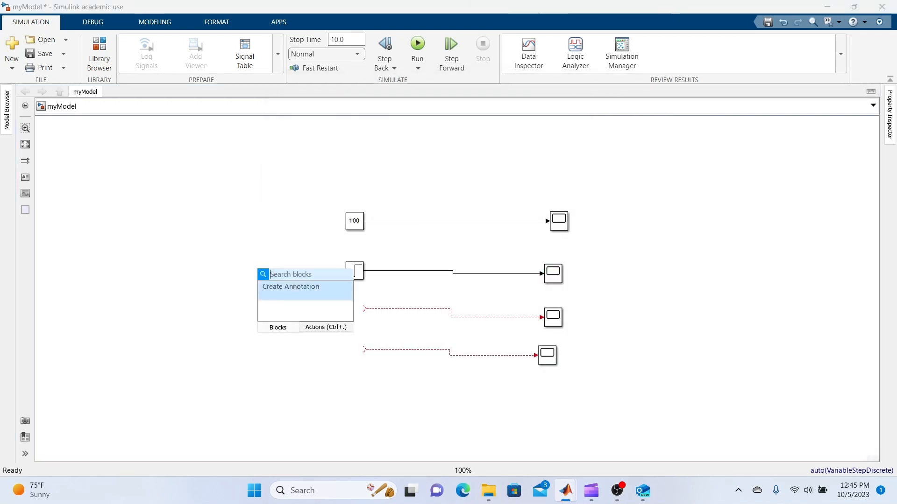
type("sin")
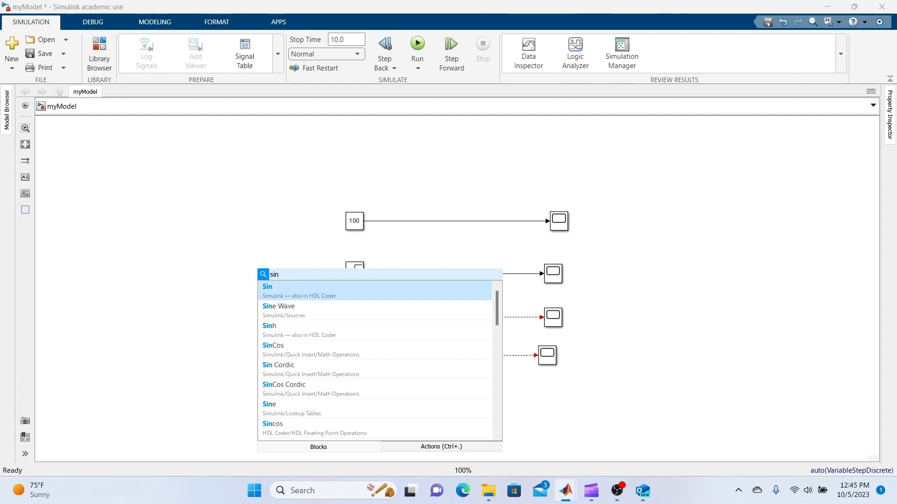
left_click(278, 315)
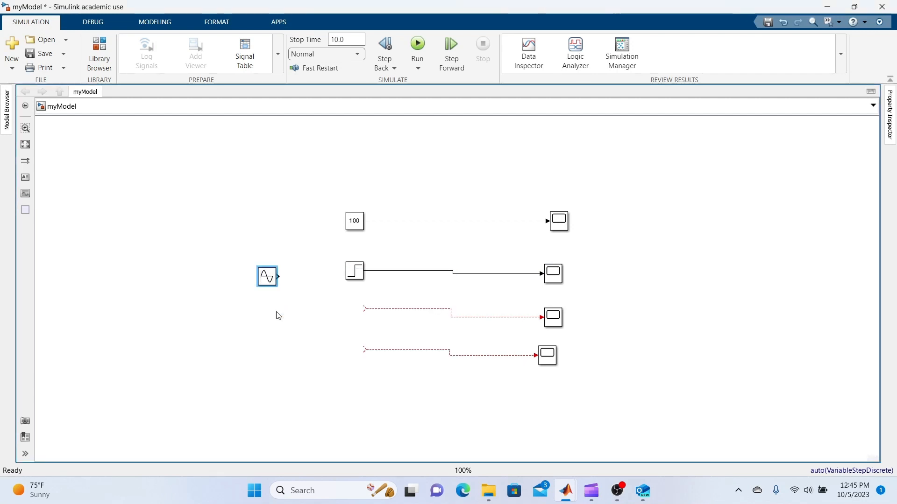
left_click_drag(269, 280, 354, 316)
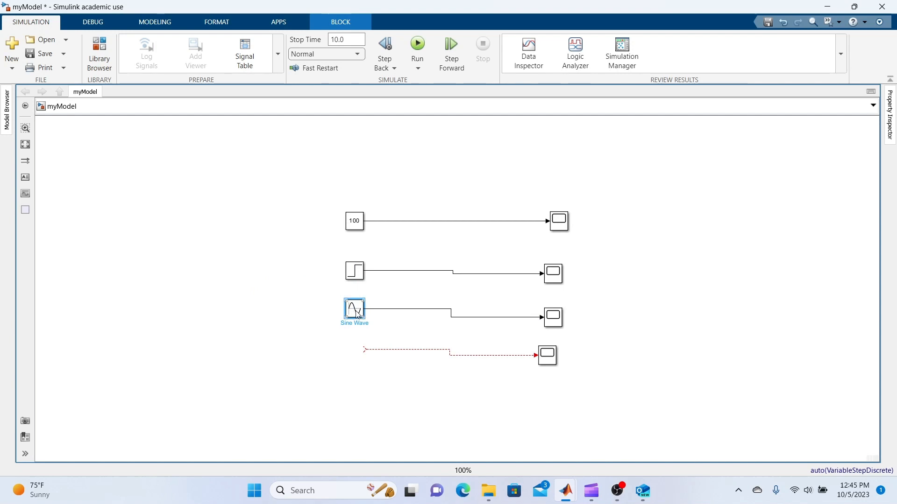
- Set the Sine Wave block's amplitude to 5 and its frequency to 2 rad/sec
double_click(356, 312)
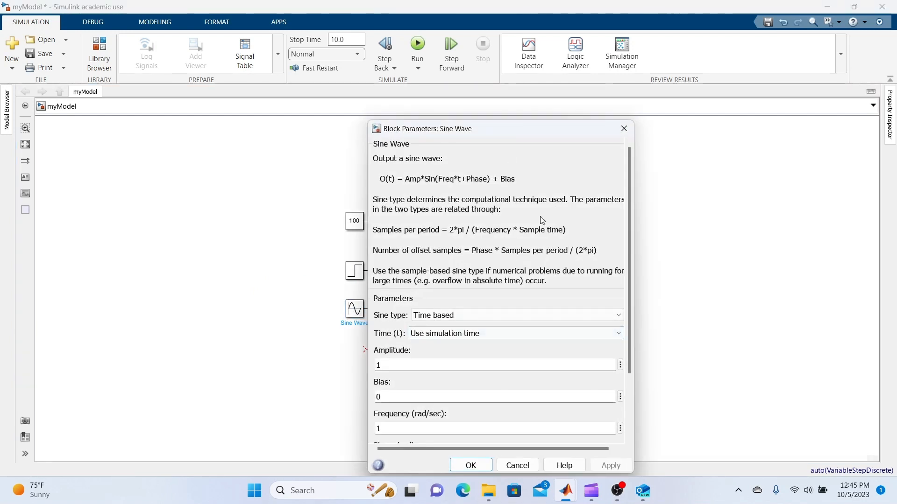
left_click_drag(628, 287, 629, 355)
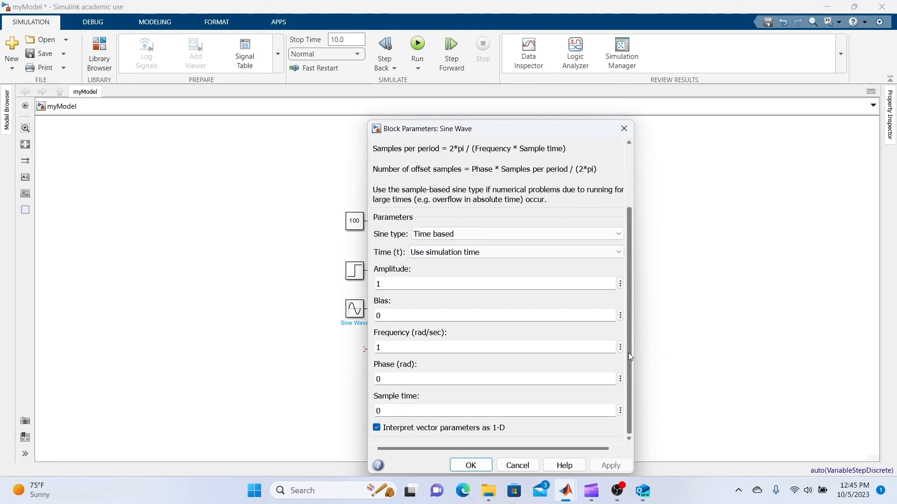
double_click(389, 288)
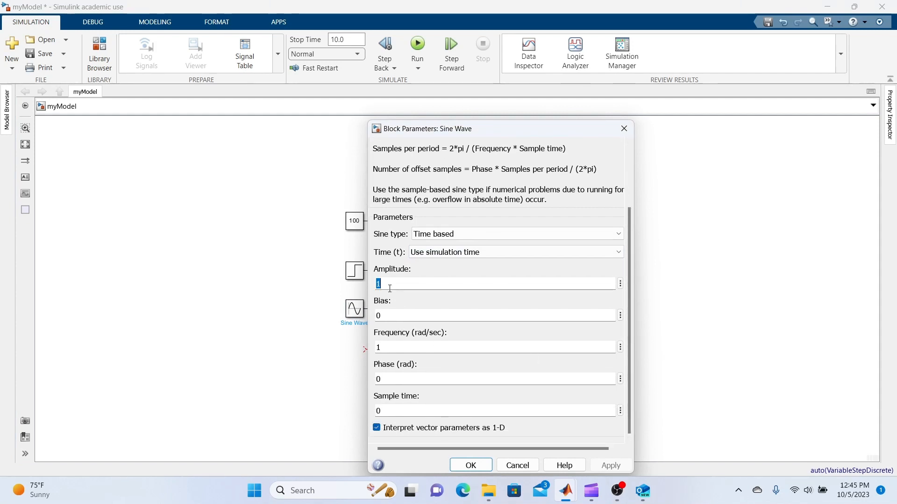
type("5")
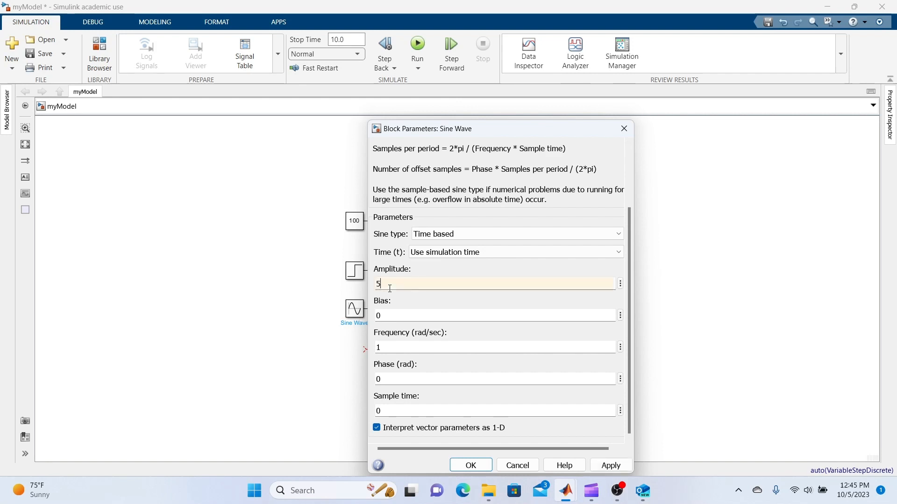
double_click(398, 347)
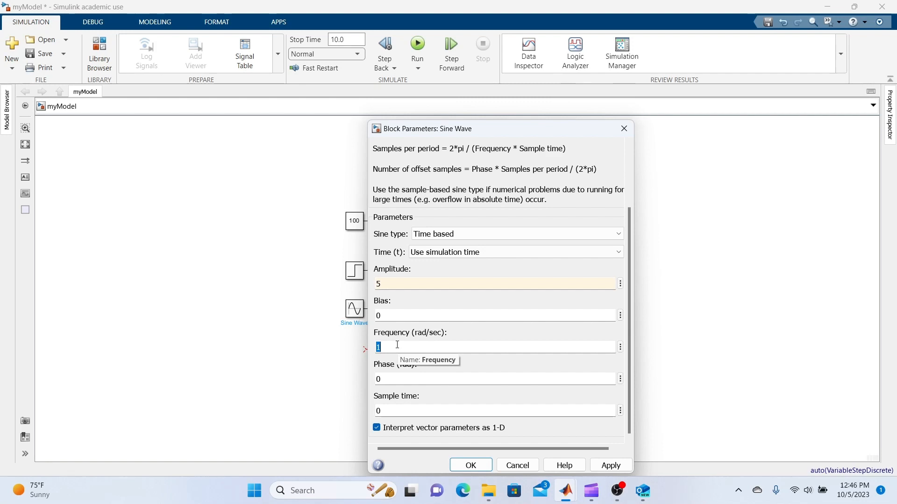
type("2")
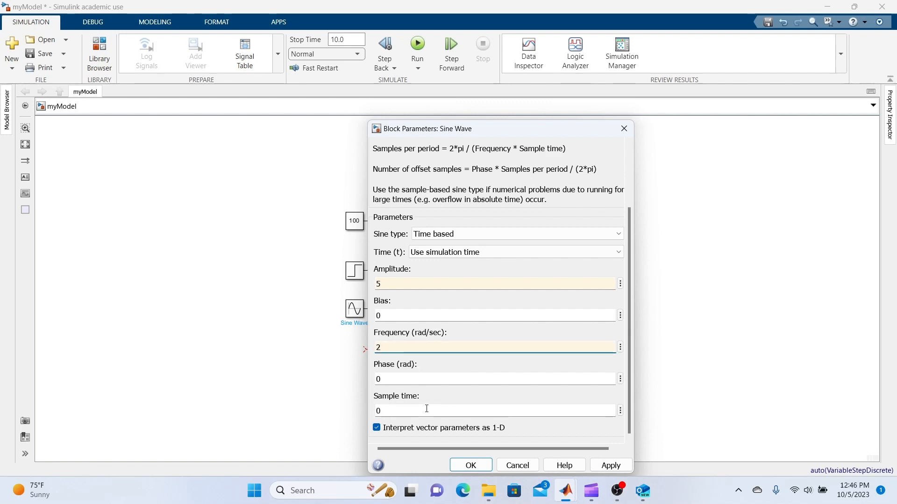
double_click(447, 382)
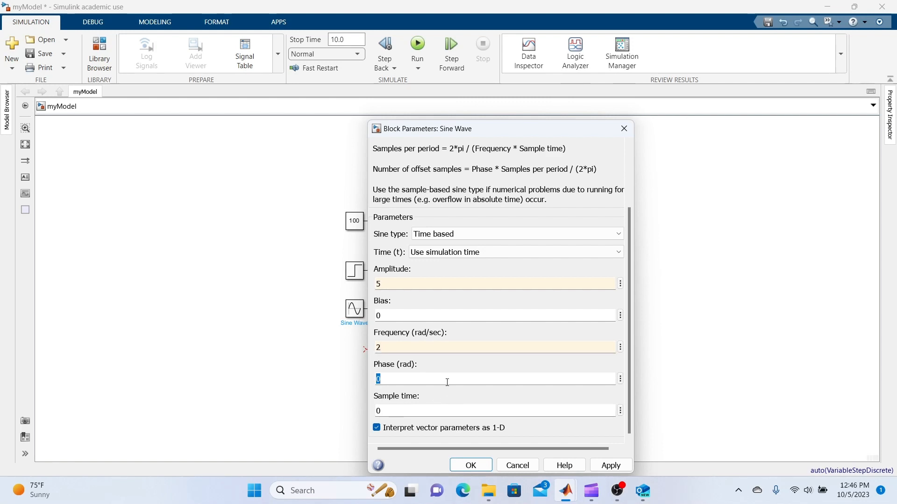
double_click(444, 411)
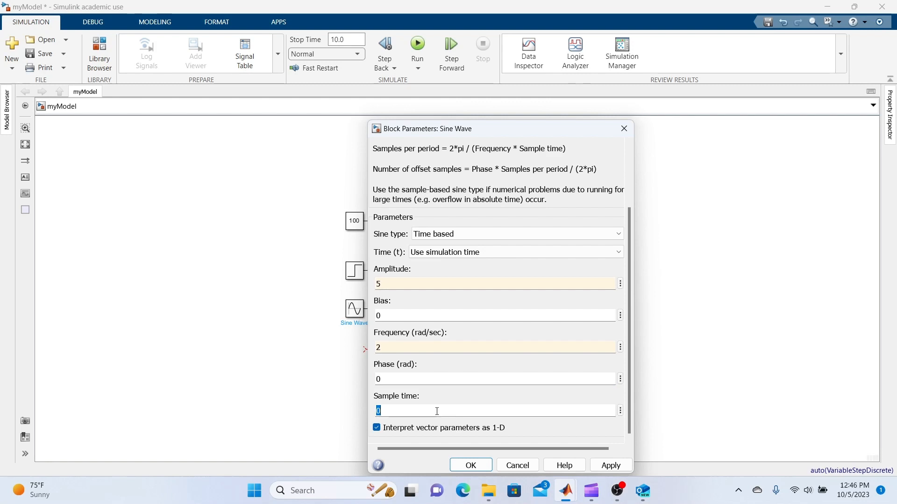
double_click(426, 317)
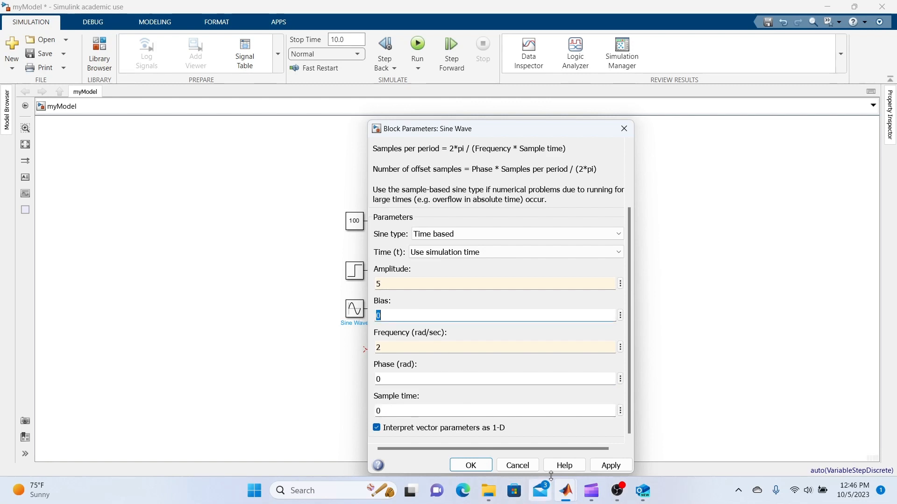
left_click(617, 466)
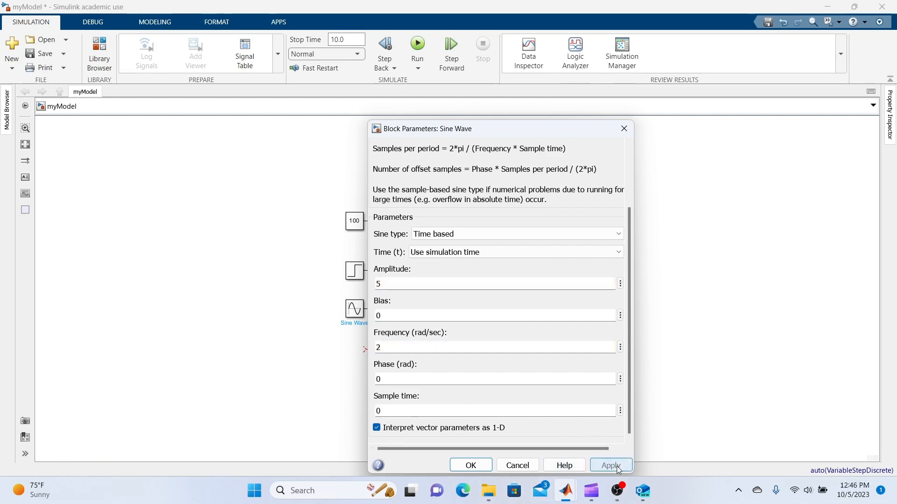
left_click(474, 466)
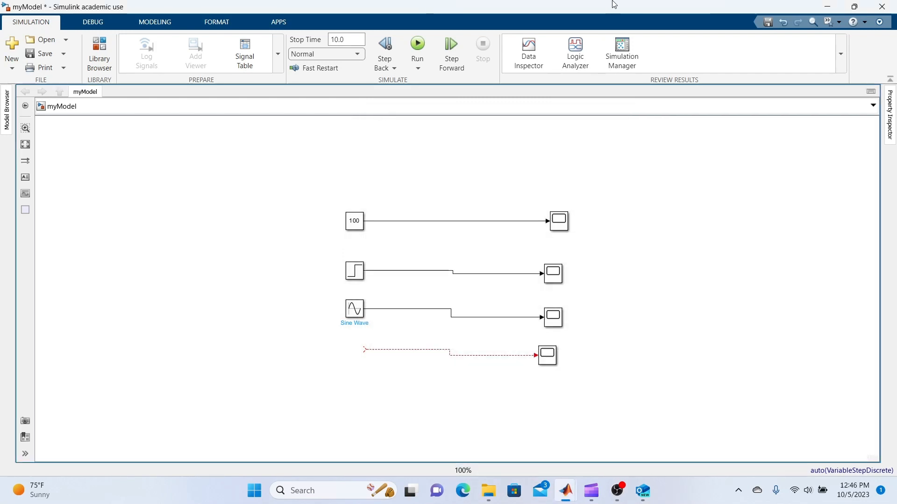
- Run the simulation and view the sine wave signal in the third scope, moving its window clear of the source blocks
left_click(417, 47)
left_click(553, 321)
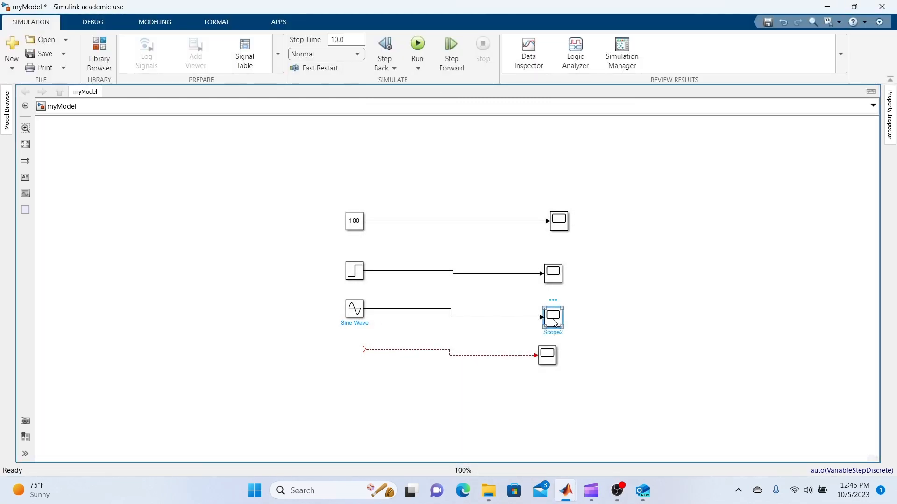
double_click(553, 321)
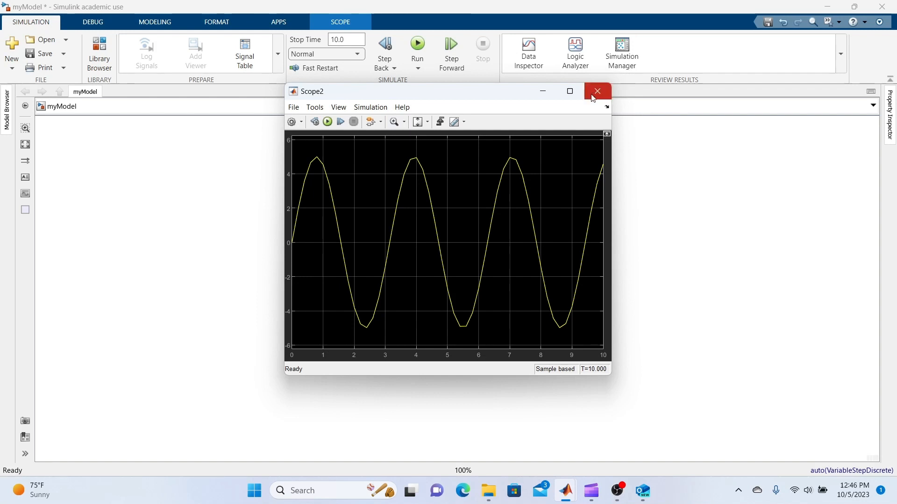
left_click_drag(484, 97, 606, 98)
left_click_drag(616, 100, 668, 107)
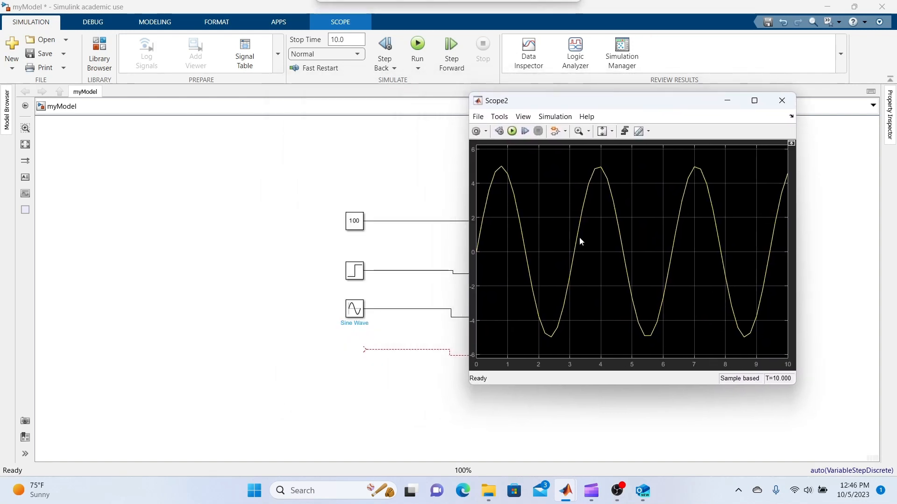
- Check the Sine Wave block's parameters against the waveform in the third scope
left_click(355, 312)
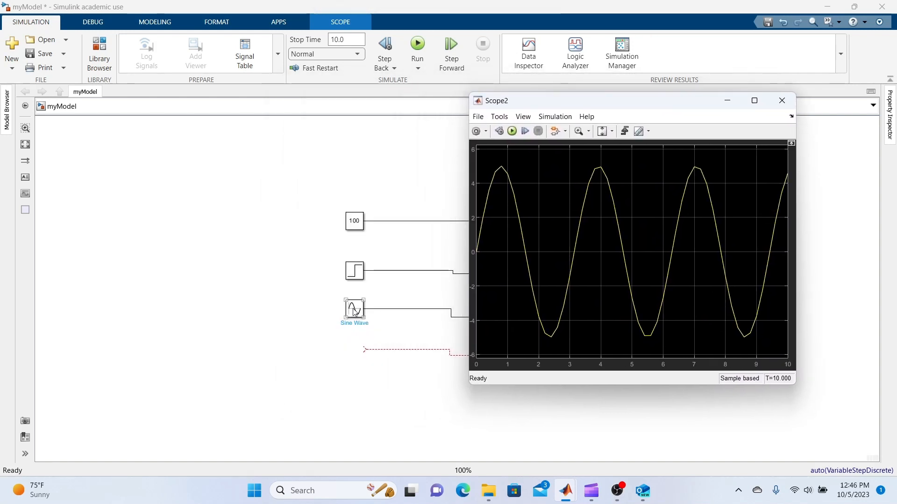
double_click(355, 312)
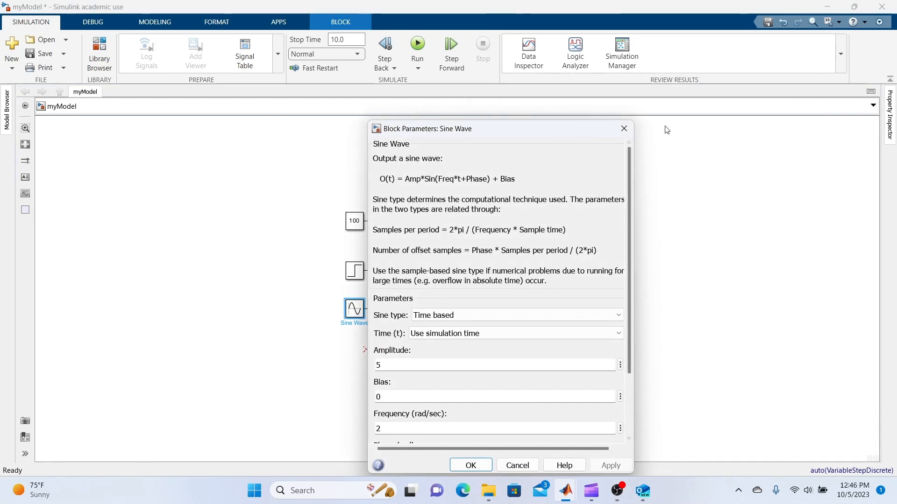
left_click(623, 129)
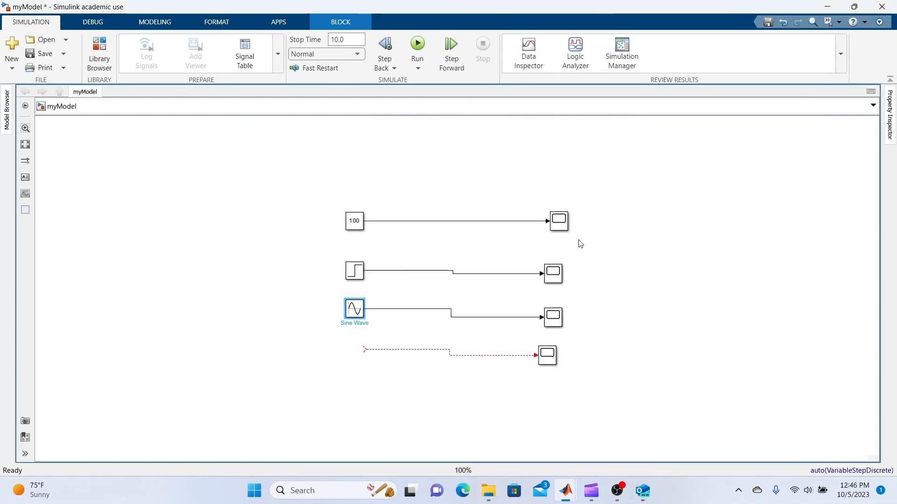
double_click(555, 325)
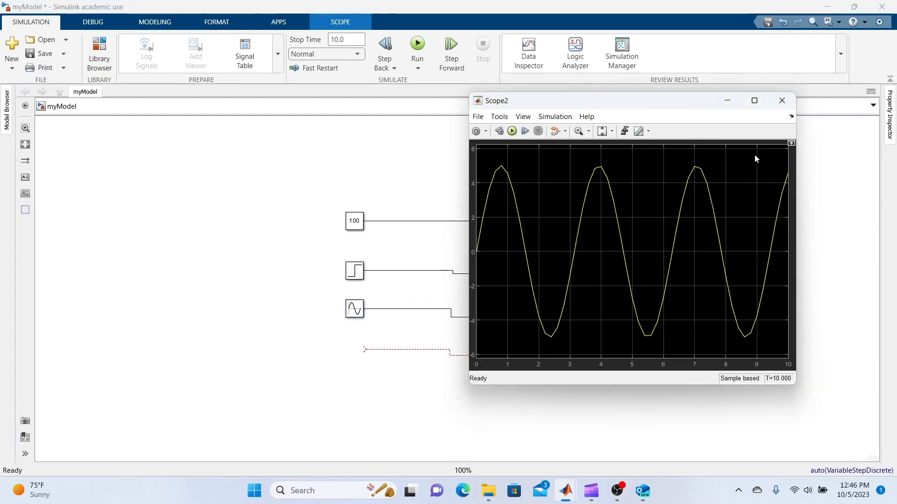
left_click(782, 100)
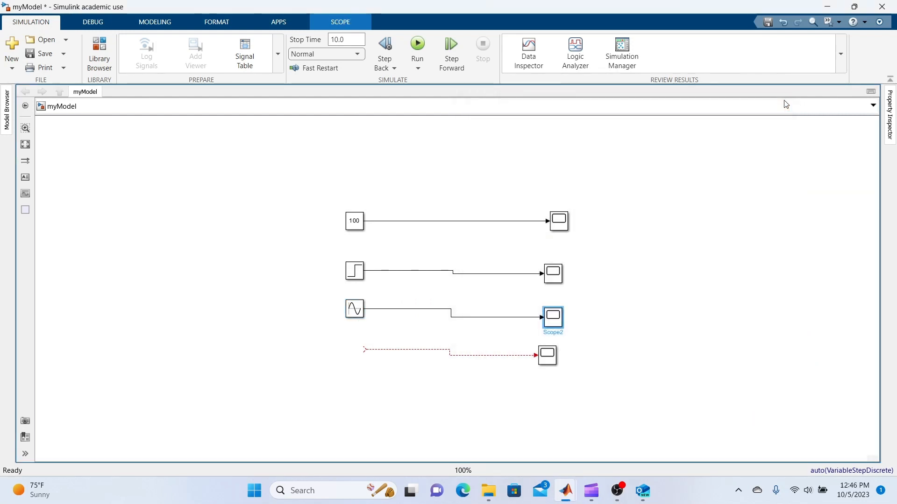
- Add a Pulse Generator block from Simulink/Sources and attach it to the fourth scope's open signal line
double_click(250, 239)
type("puls")
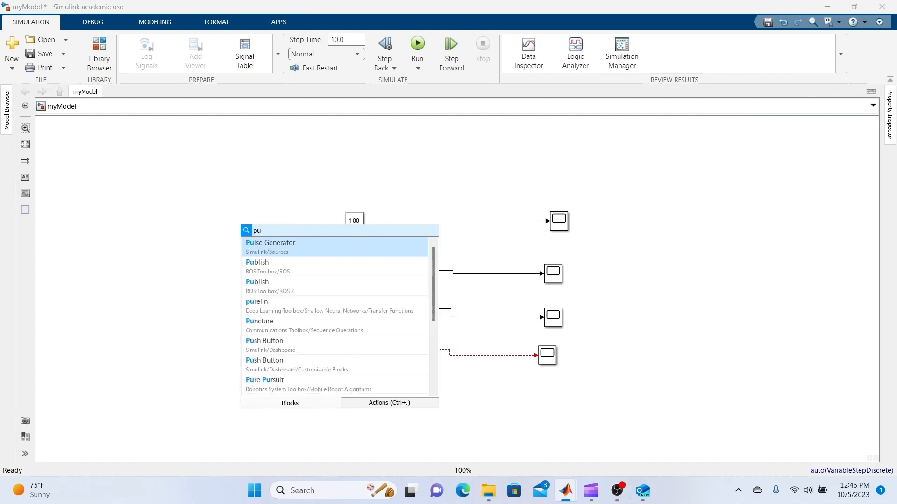
left_click(301, 245)
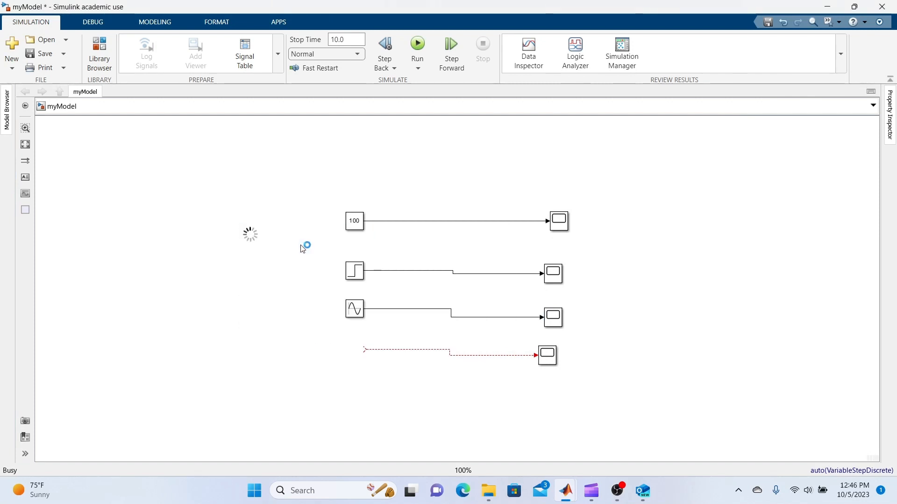
left_click_drag(252, 237, 358, 348)
left_click(396, 369)
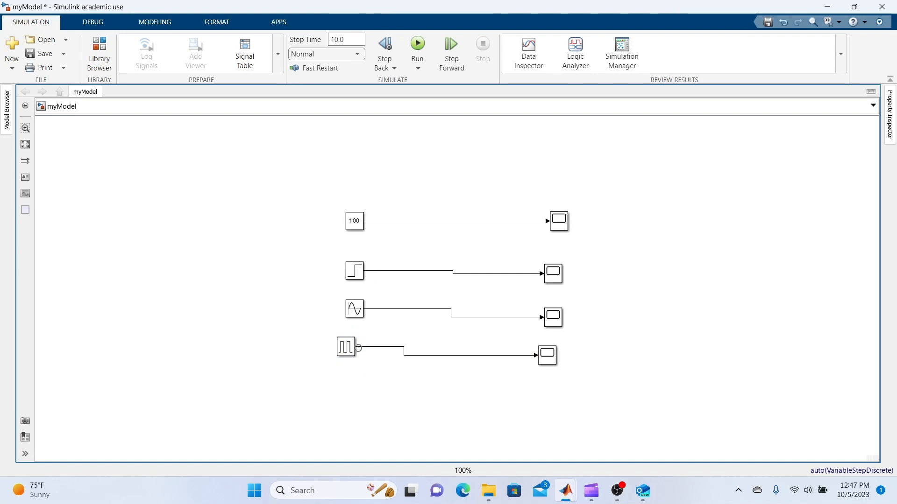
left_click(556, 362)
- Set the Pulse Generator's period to 5 seconds and its phase delay to 1 second
left_click(350, 348)
double_click(350, 348)
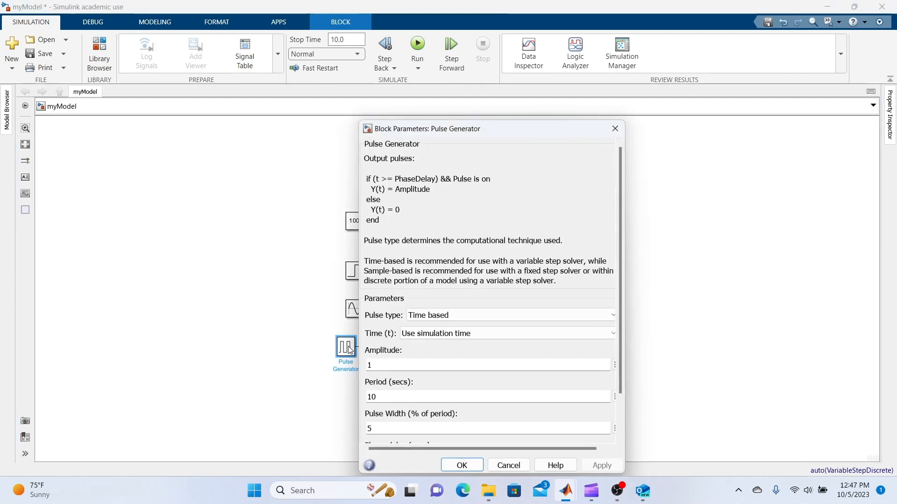
scroll(431, 410, "down", 3)
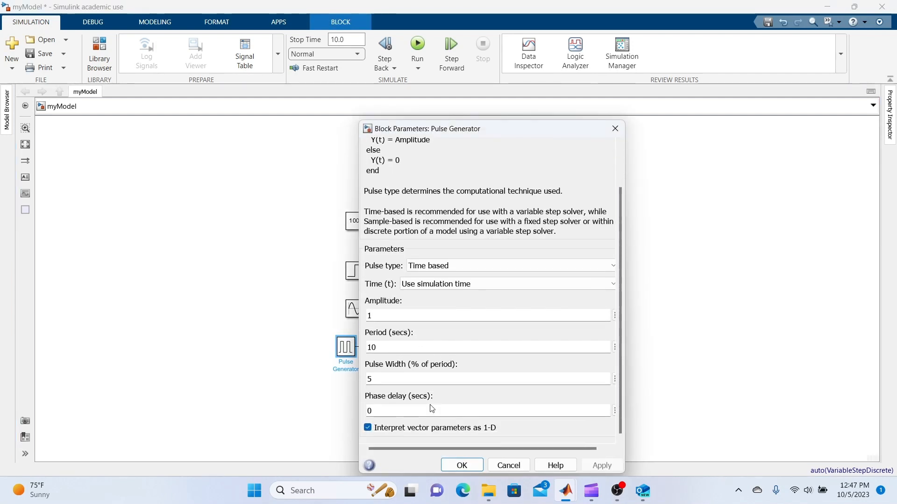
left_click(381, 317)
left_click(406, 347)
type("5")
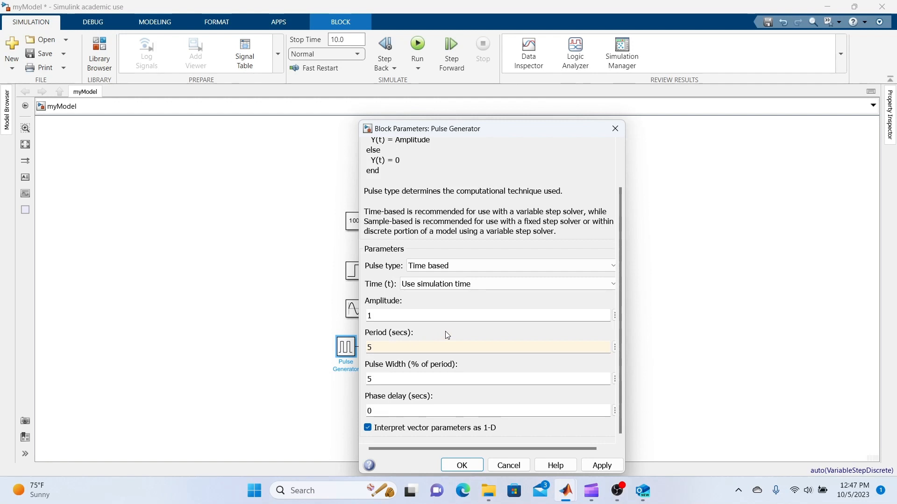
double_click(430, 380)
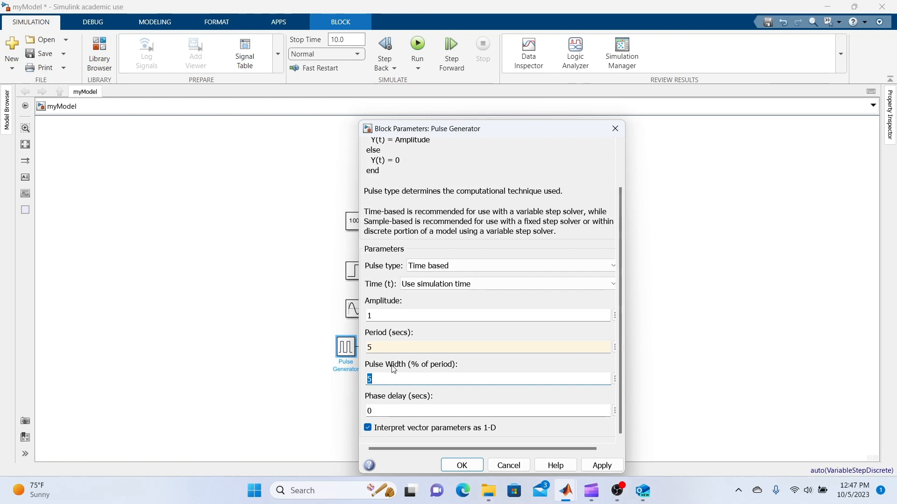
left_click(618, 330)
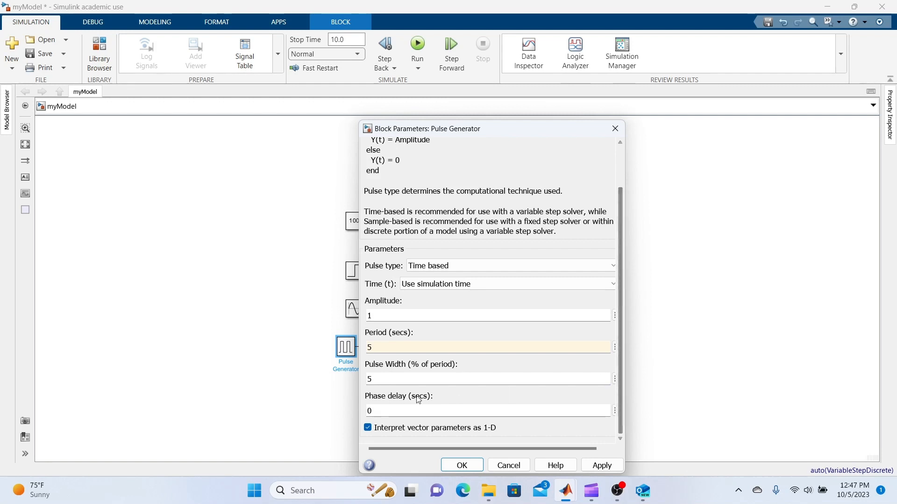
double_click(401, 410)
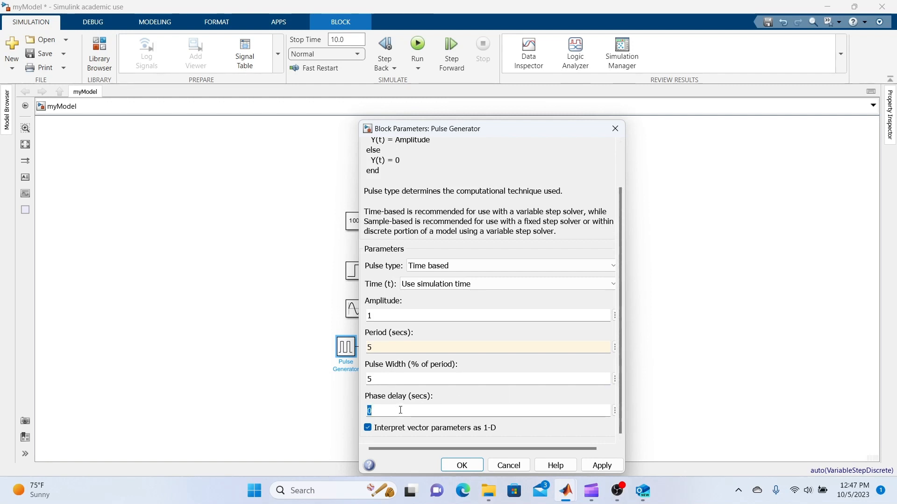
type("1")
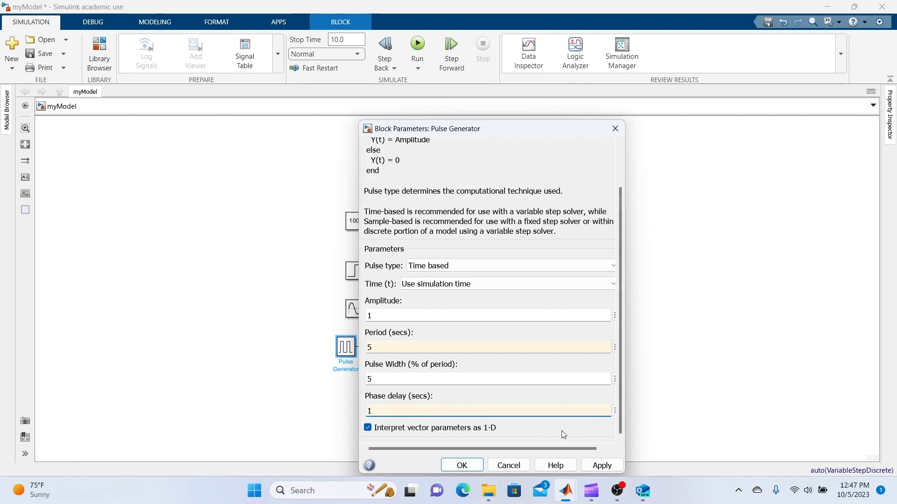
left_click(591, 467)
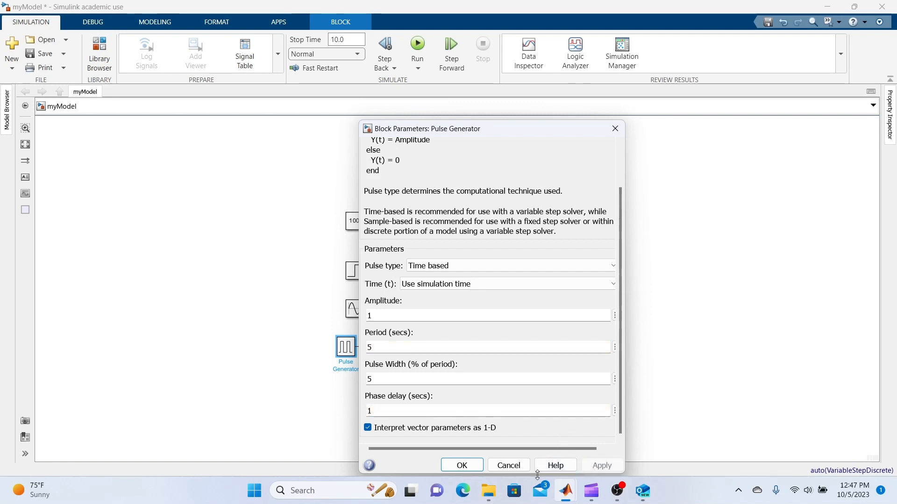
left_click(450, 467)
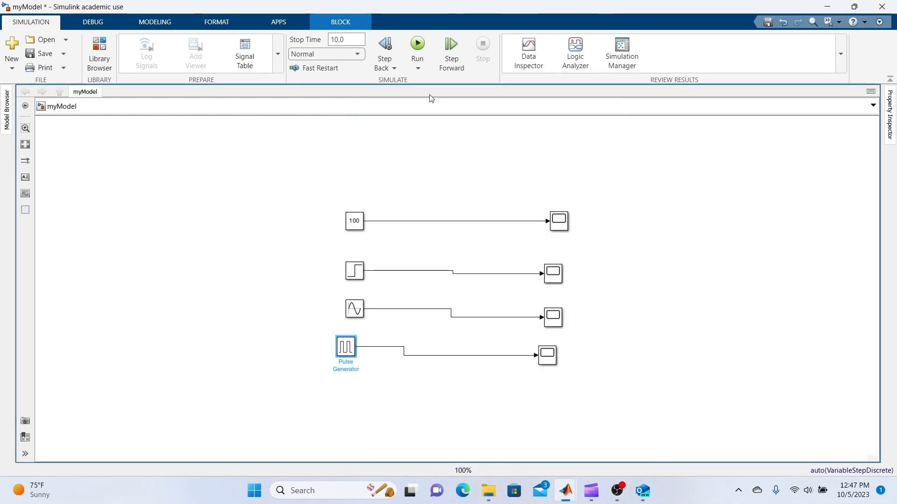
- Run the simulation again and view the pulse signal in the fourth scope
left_click(417, 49)
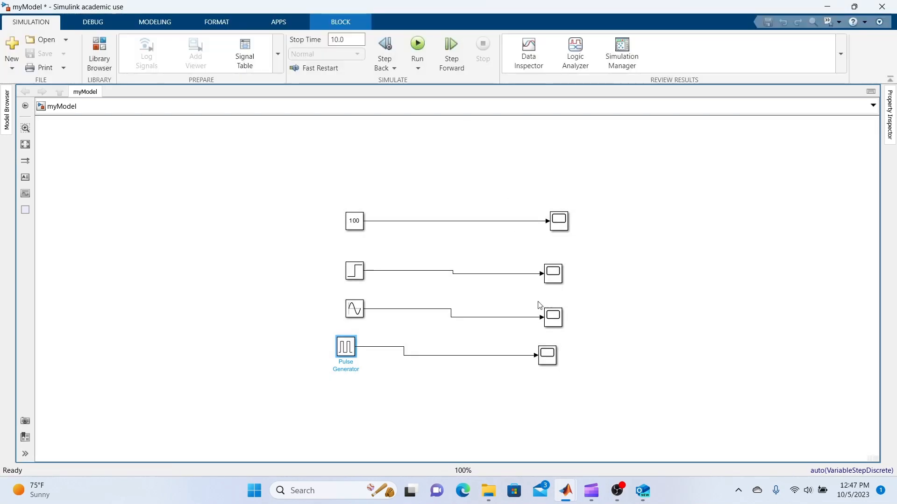
double_click(550, 355)
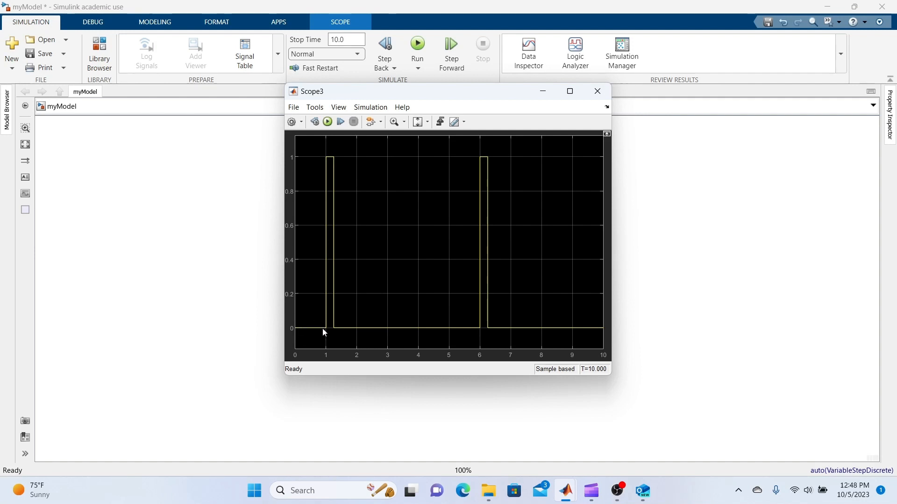
left_click(597, 92)
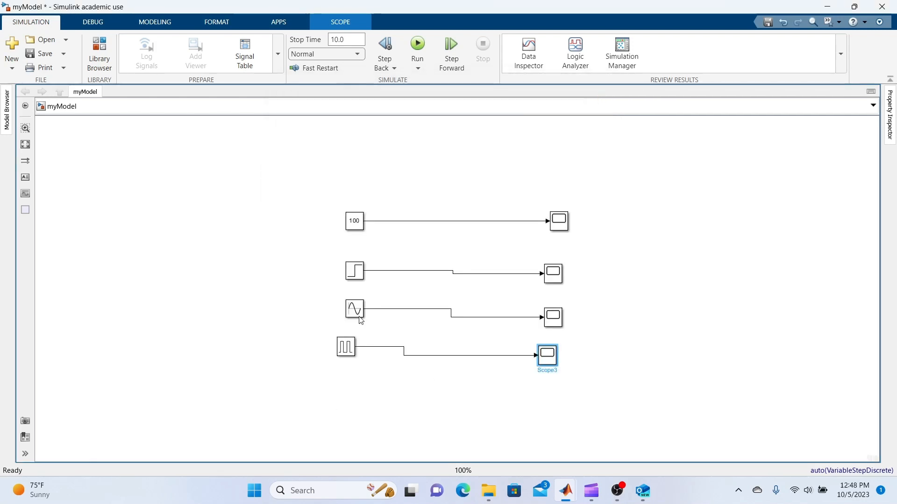
- Align the Pulse Generator with the source column and the fourth scope, and shift the Sine Wave block slightly down
left_click(345, 351)
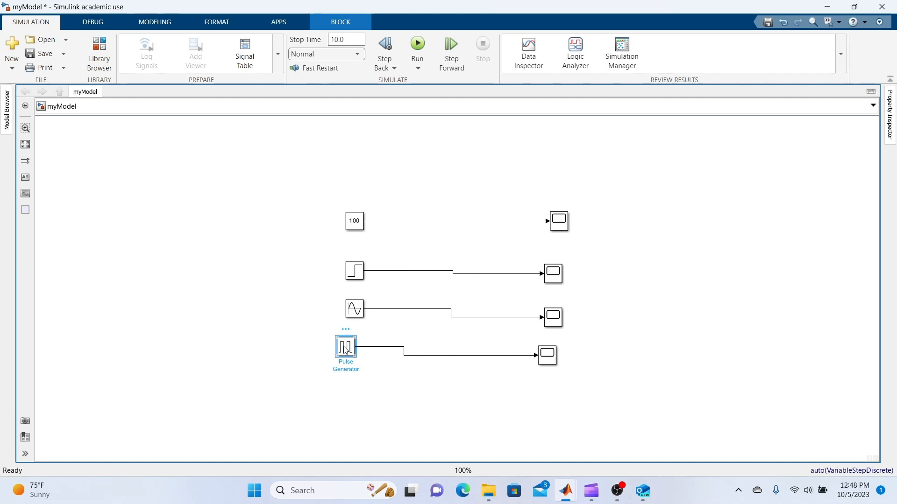
left_click_drag(346, 350, 355, 358)
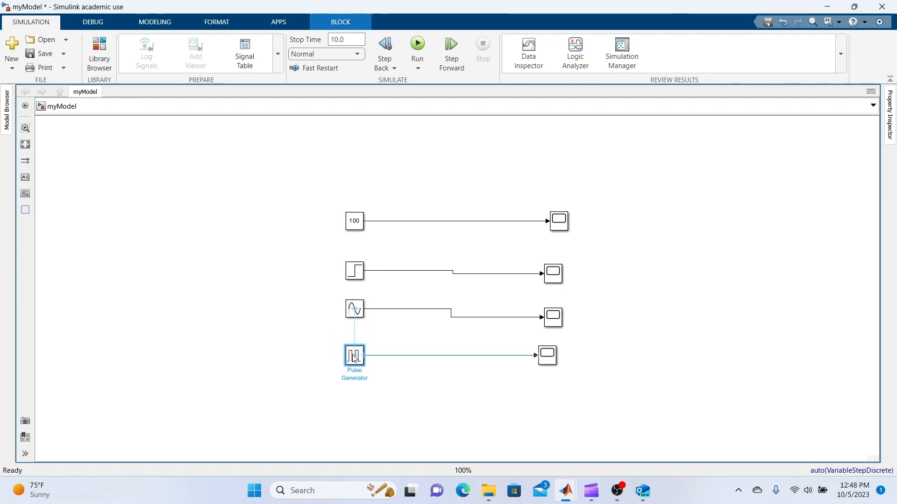
mouse_move(355, 315)
left_mouse_down()
mouse_move(355, 323)
mouse_move(355, 314)
left_mouse_up()
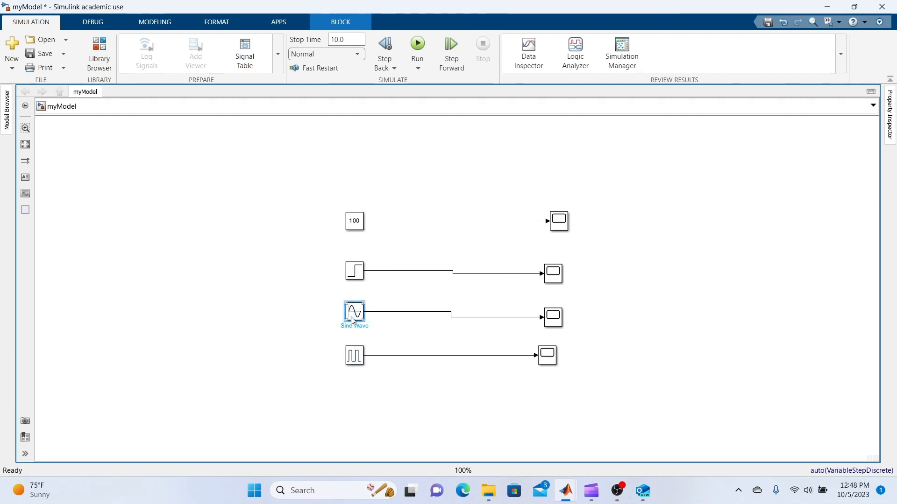
left_click(393, 333)
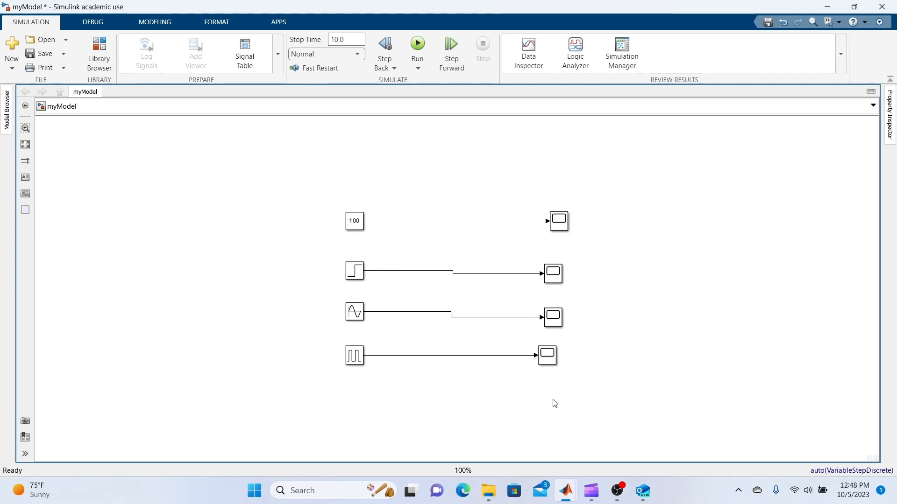
left_click(622, 495)
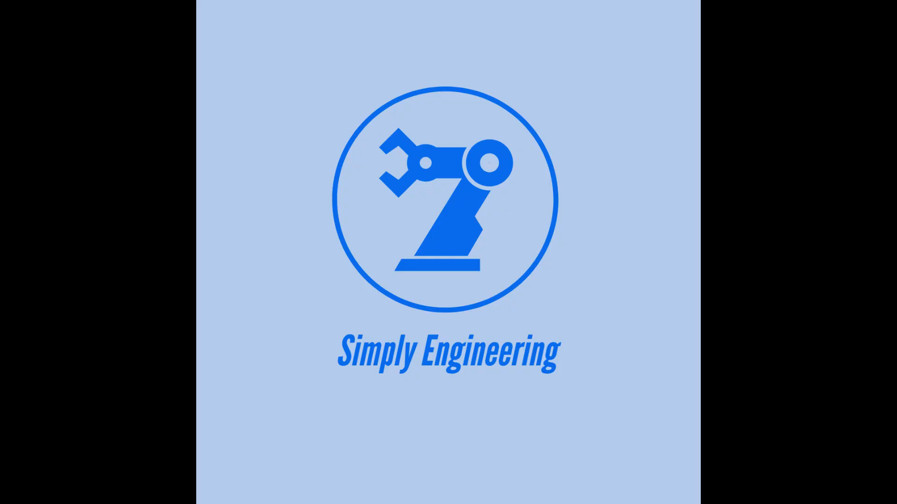